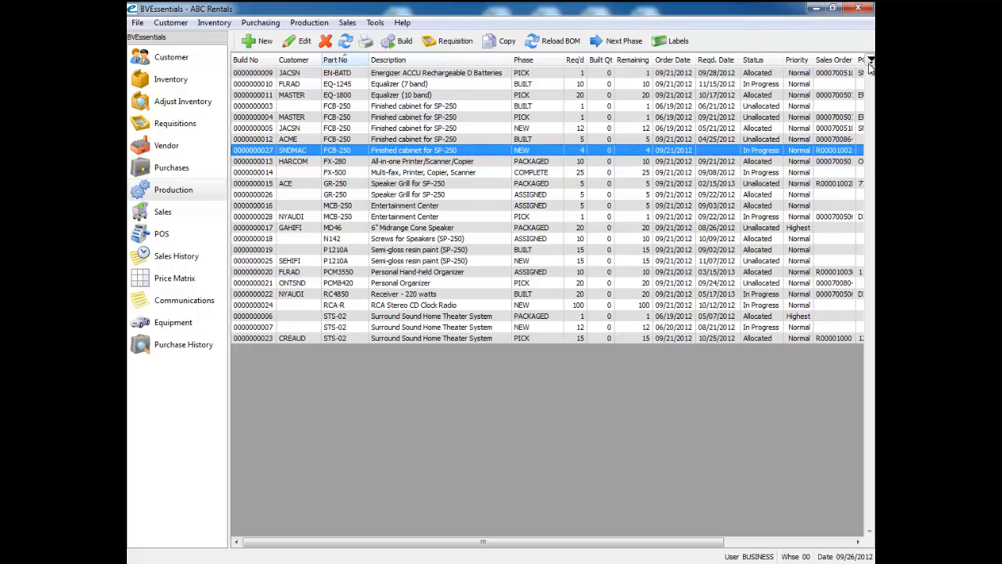
Step: Practise selecting production orders in the list, both as continuous ranges and as separate individual rows
click(619, 156)
drag(311, 119, 323, 173)
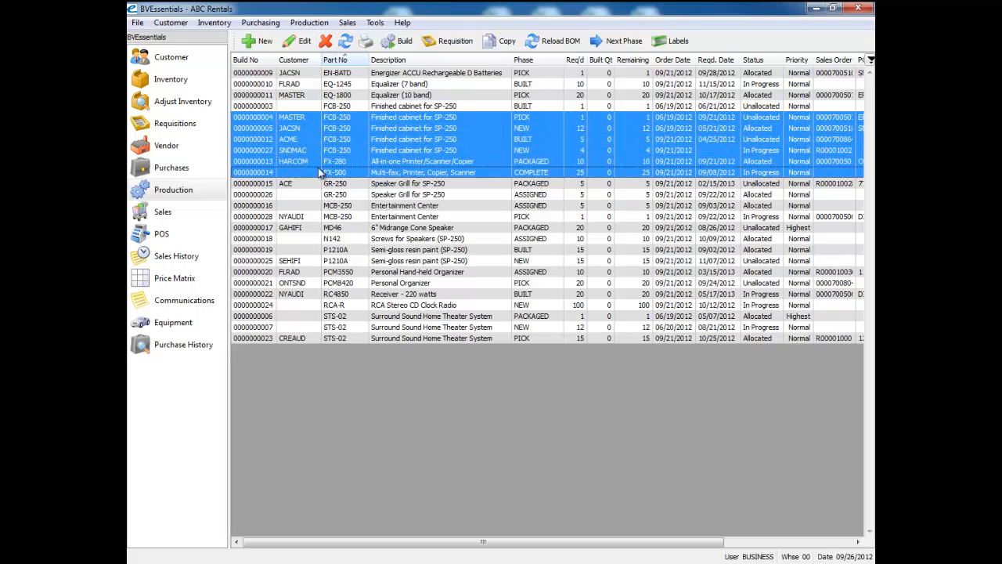
click(350, 108)
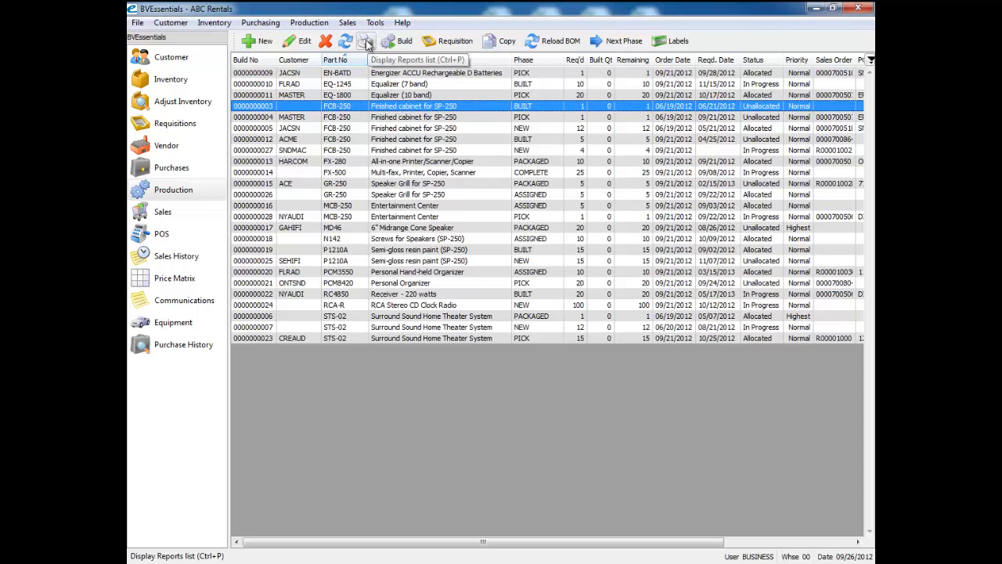
ctrl+click(384, 129)
ctrl+click(398, 185)
ctrl+click(410, 229)
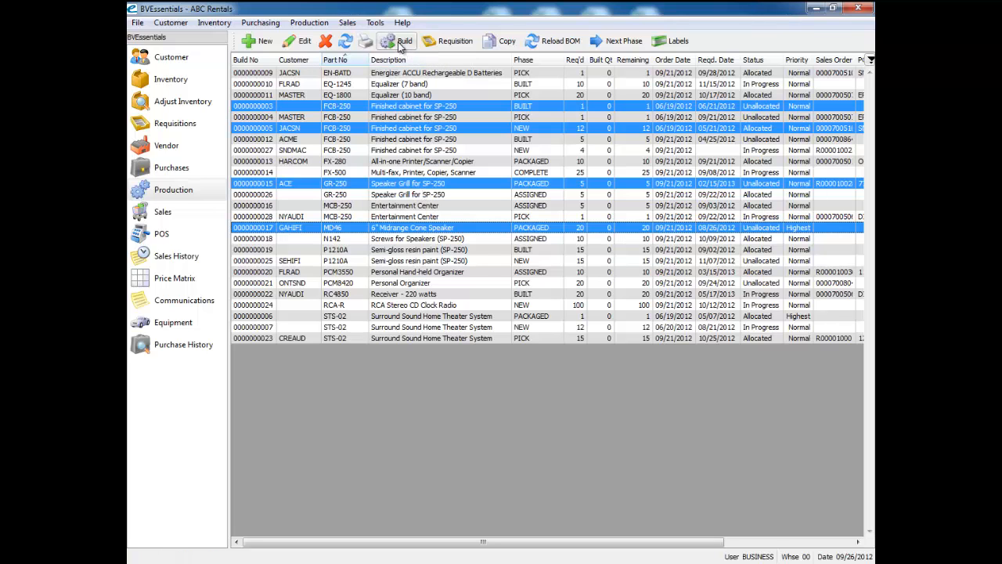
click(391, 84)
shift+click(398, 129)
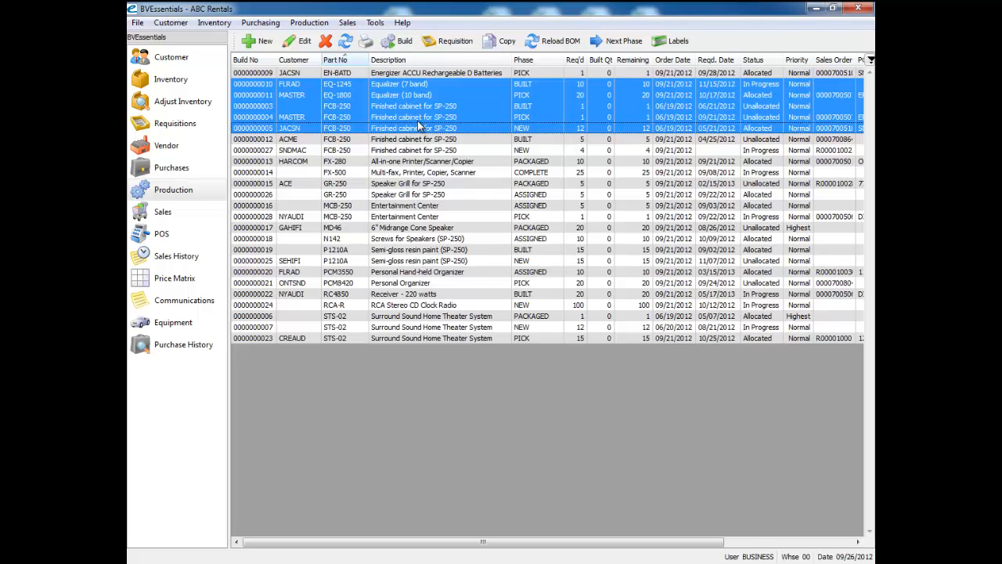
click(444, 153)
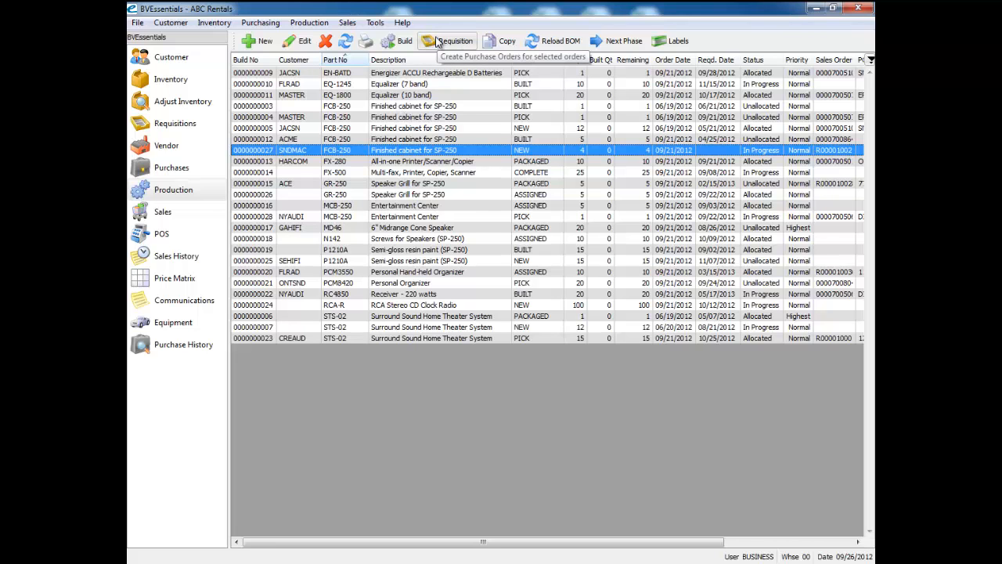
Step: Select six production orders, including the FX-280, MCB-250, RCA-R and P1210A builds, and generate a requisition list for them
click(431, 119)
ctrl+click(427, 305)
ctrl+click(428, 261)
ctrl+click(427, 217)
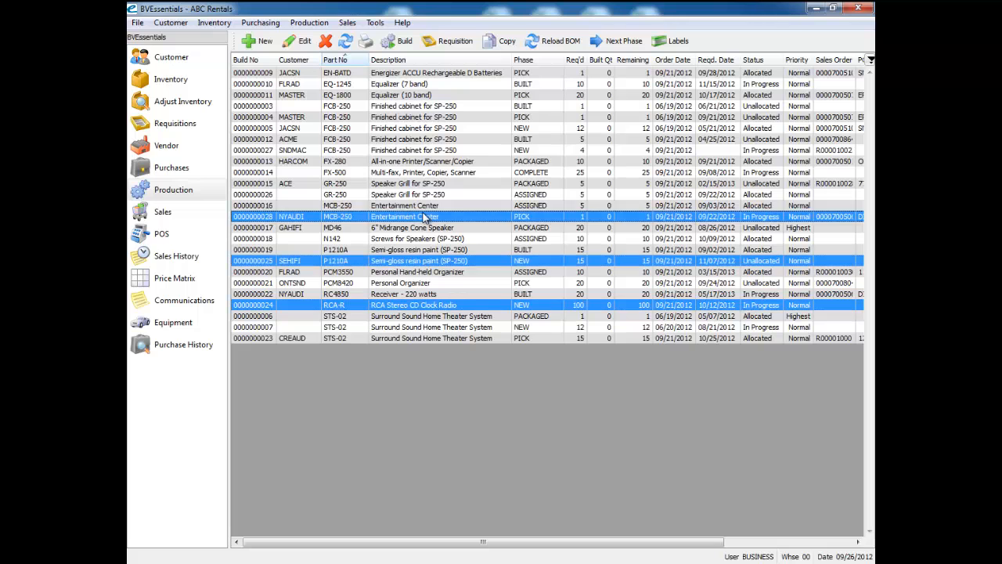
ctrl+click(427, 205)
ctrl+click(425, 161)
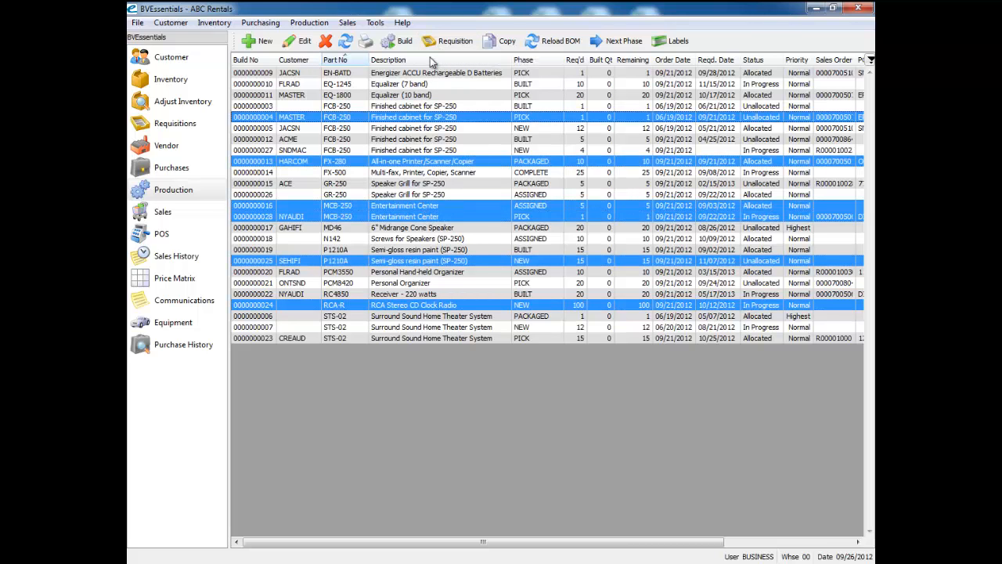
click(429, 44)
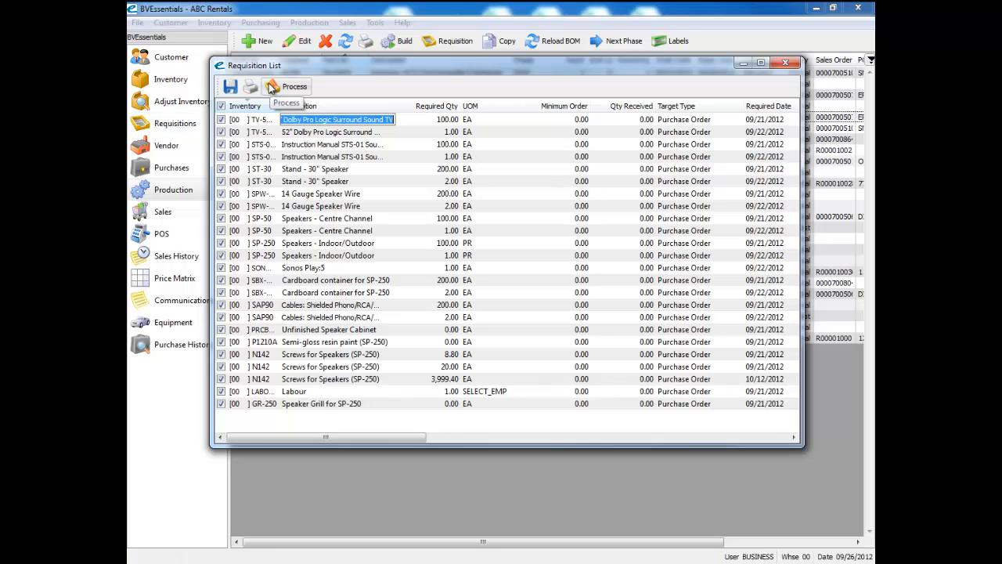
Step: Try to assign vendors to the first requisition lines, then close the requisition list
click(772, 436)
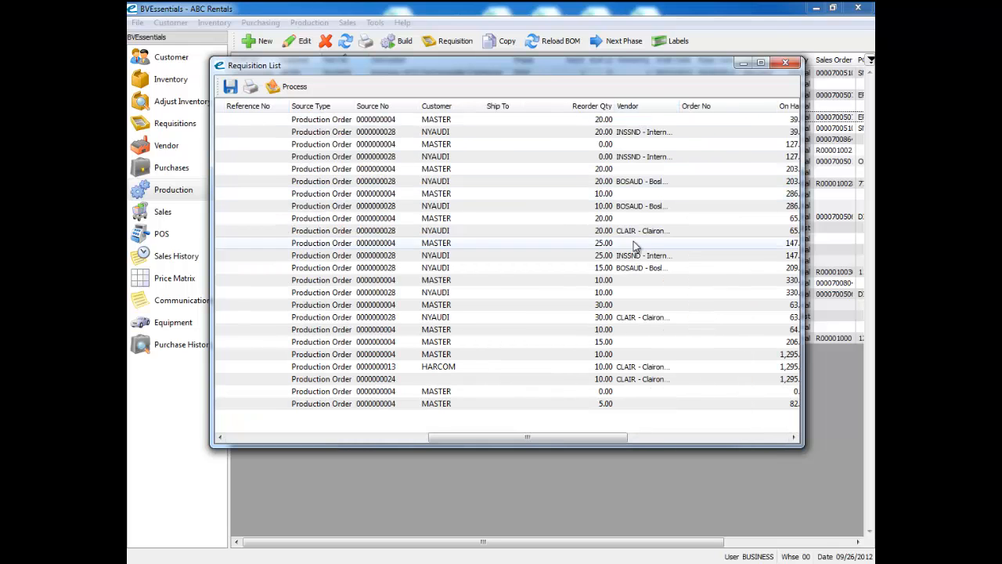
click(648, 118)
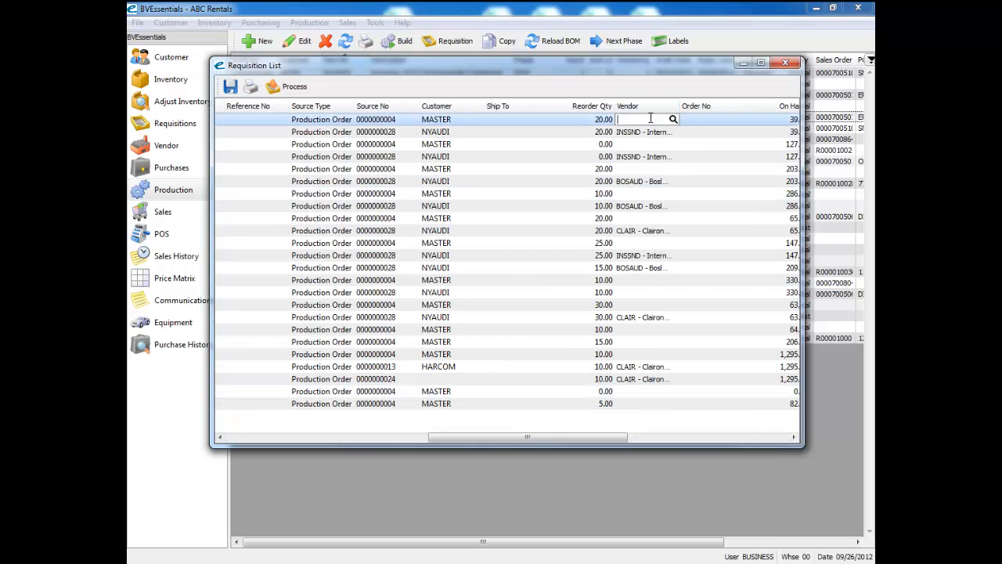
click(645, 141)
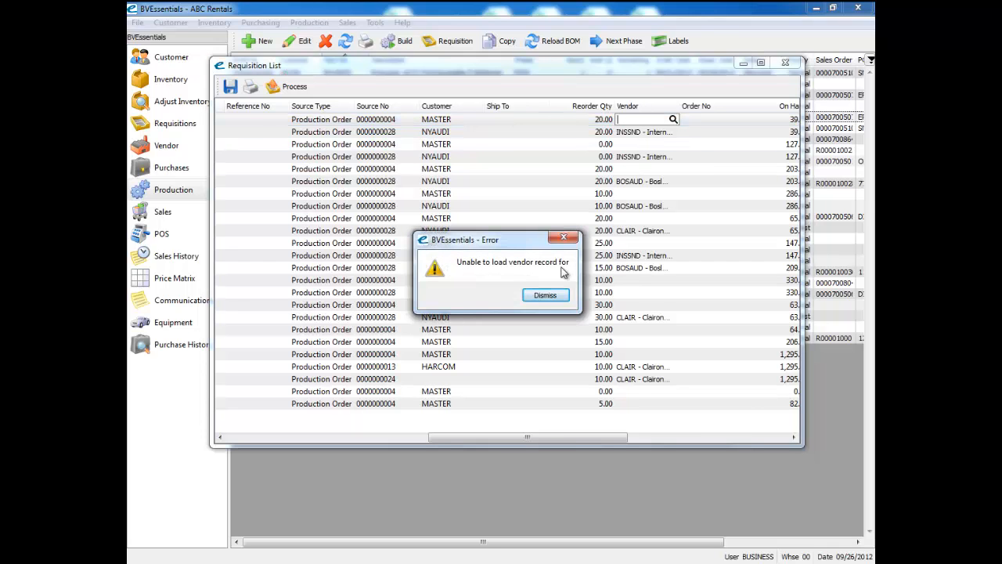
click(546, 298)
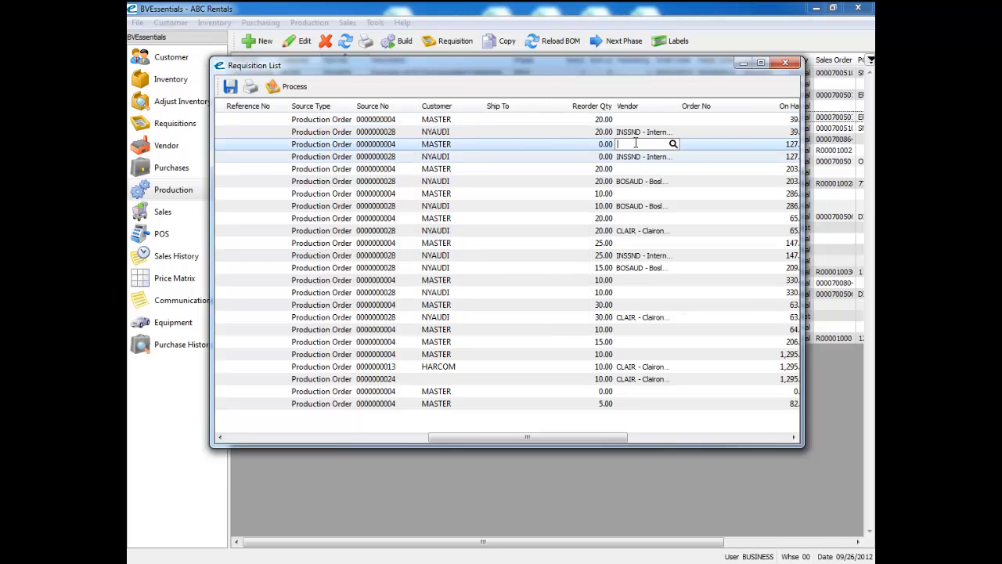
click(785, 63)
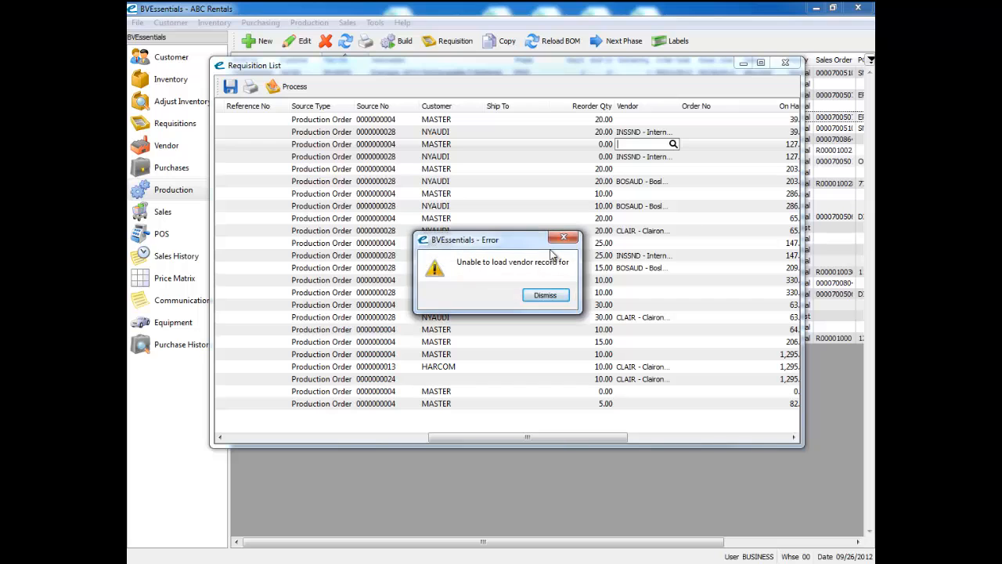
click(545, 295)
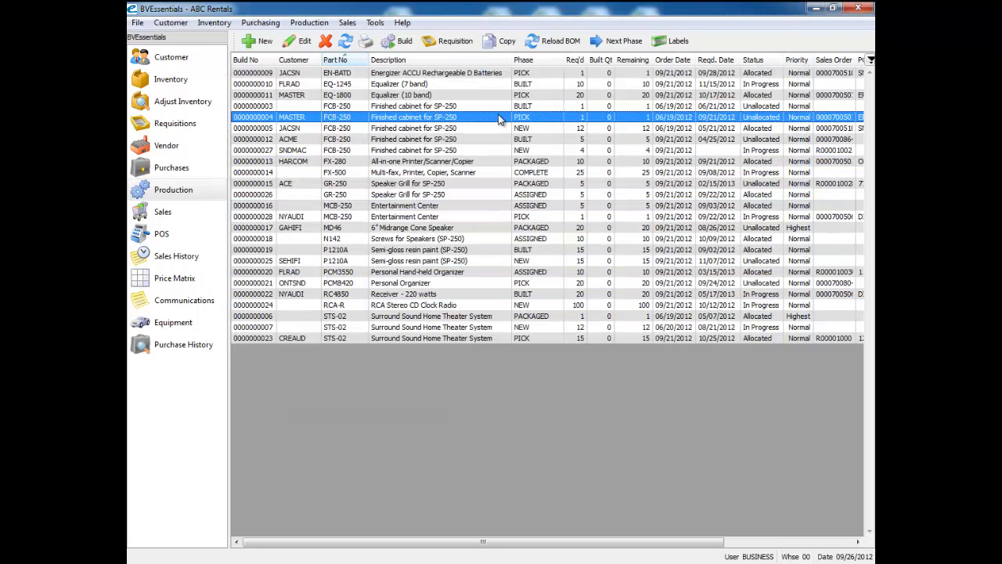
Step: Advance two FCB-250 finished-cabinet production orders to their next phase, one of them twice
click(488, 176)
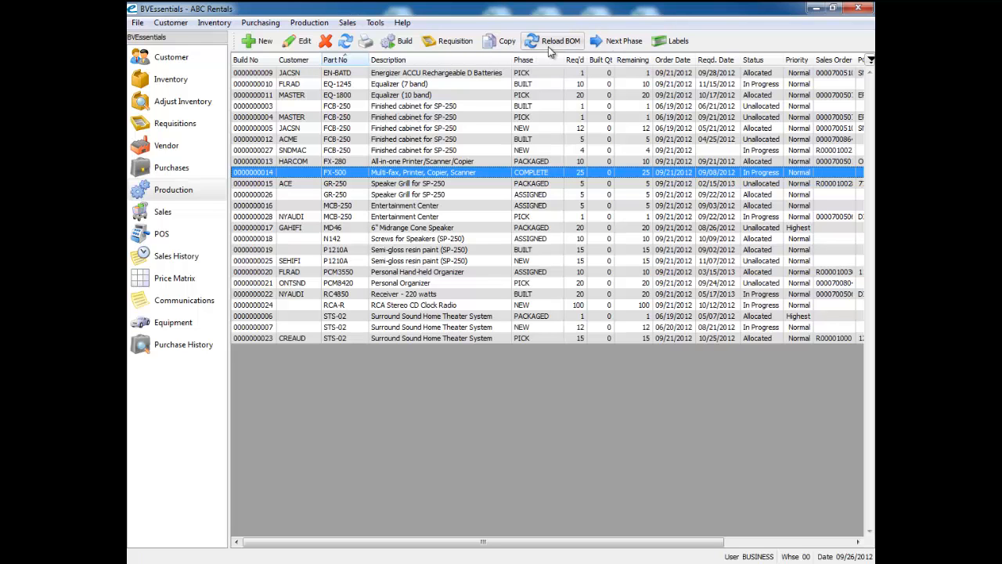
click(427, 141)
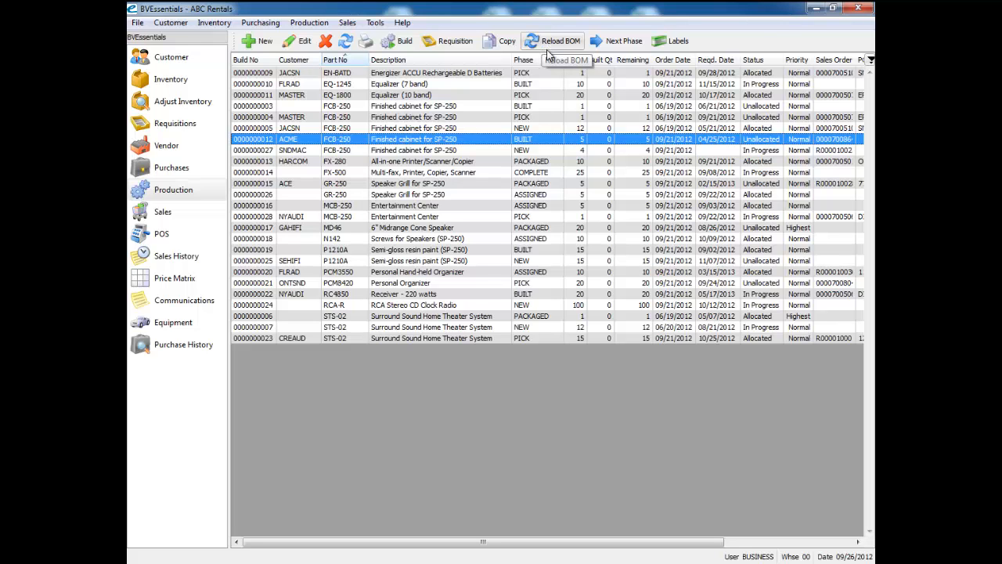
click(497, 173)
click(495, 128)
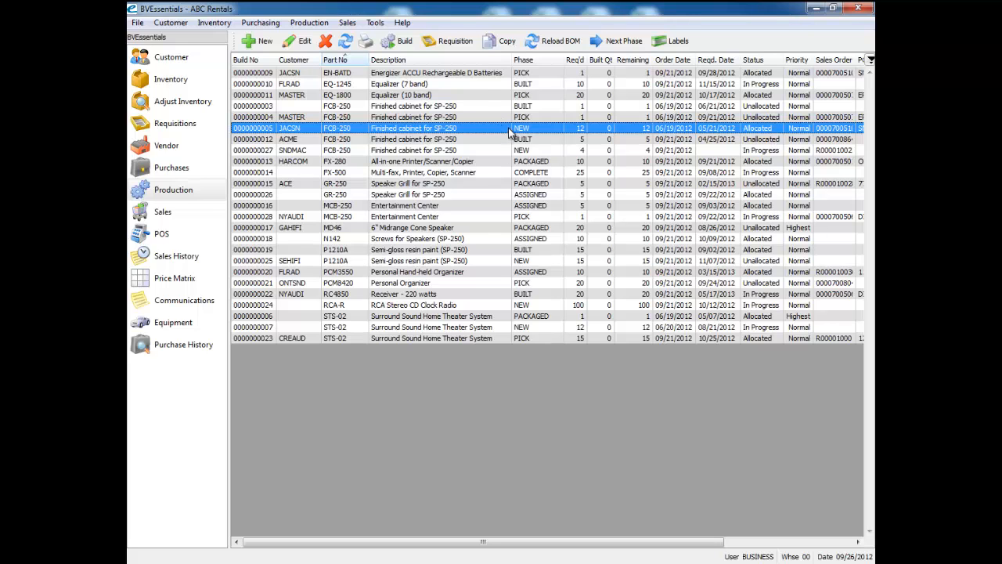
click(607, 43)
ctrl+click(534, 107)
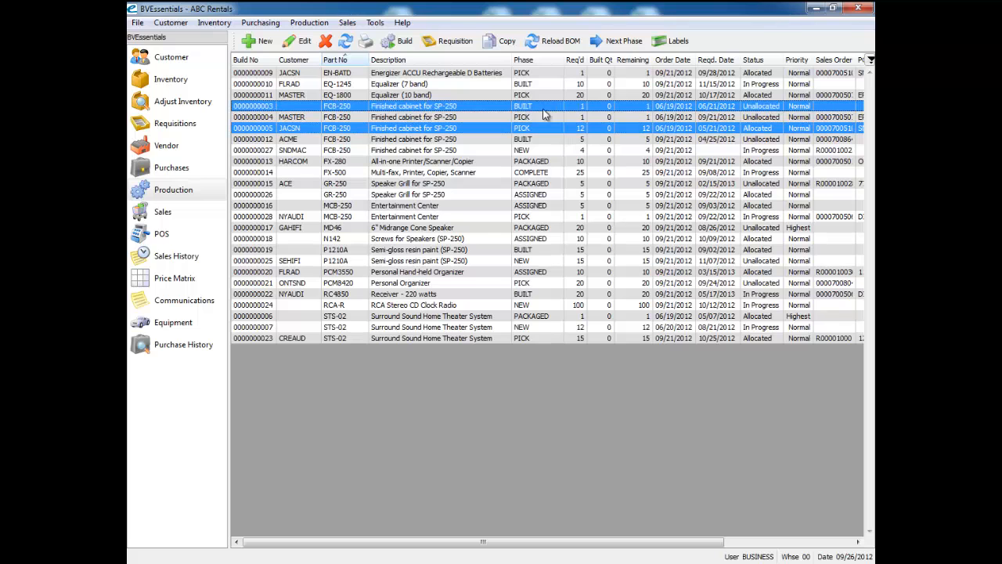
click(617, 43)
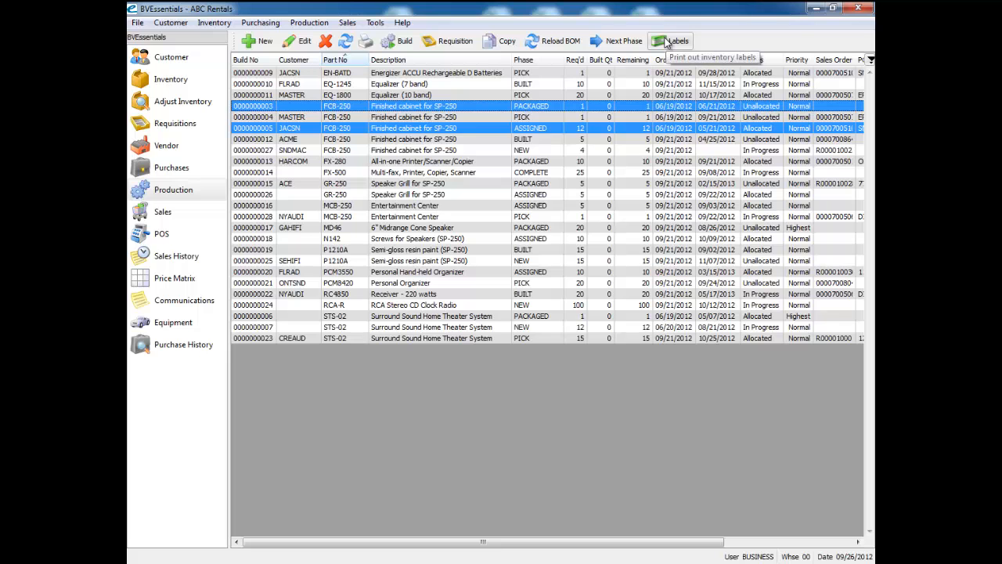
Step: Open the inventory labels for the FX-280 and MCB-250 production orders, closing each label window
click(540, 163)
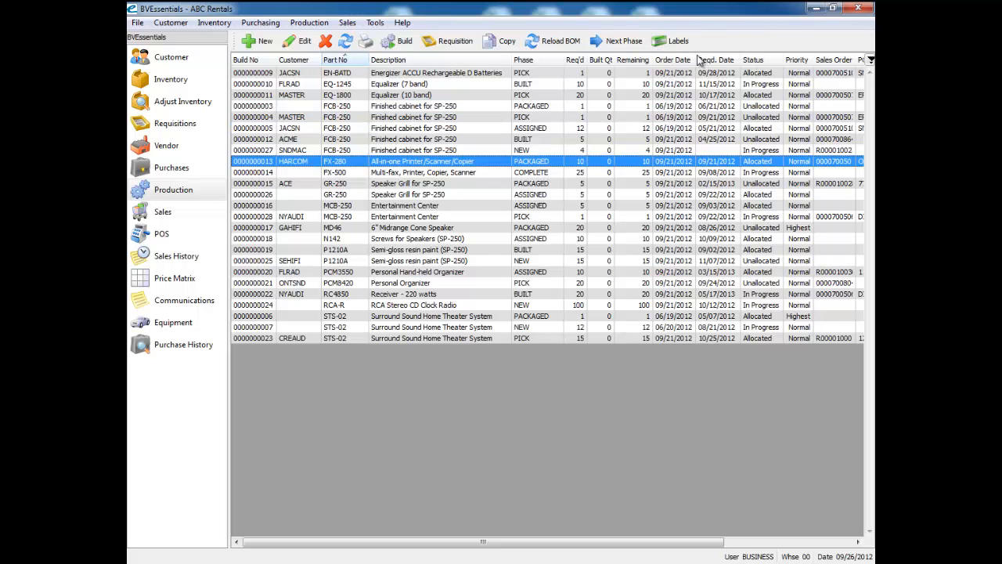
click(653, 43)
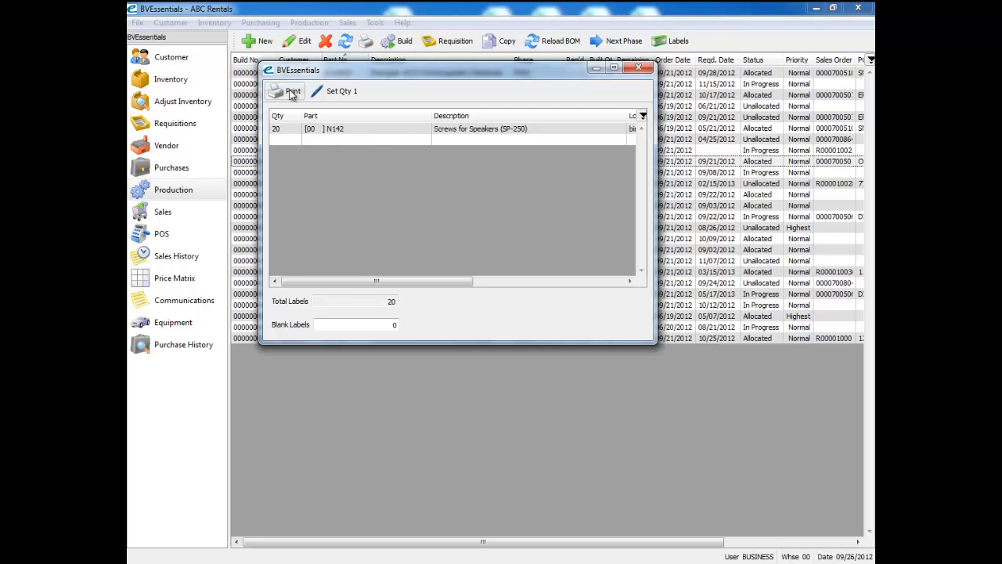
click(638, 67)
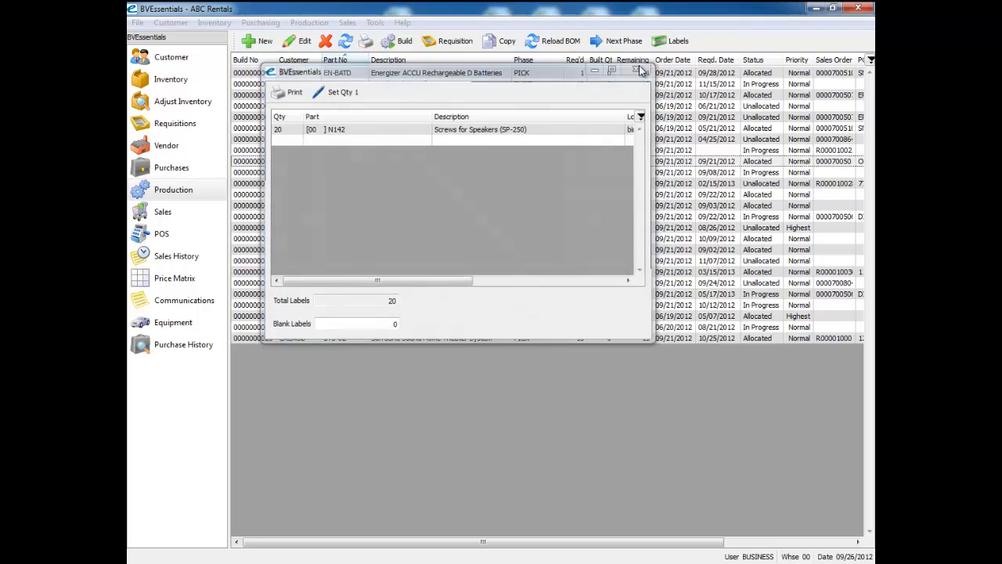
click(665, 43)
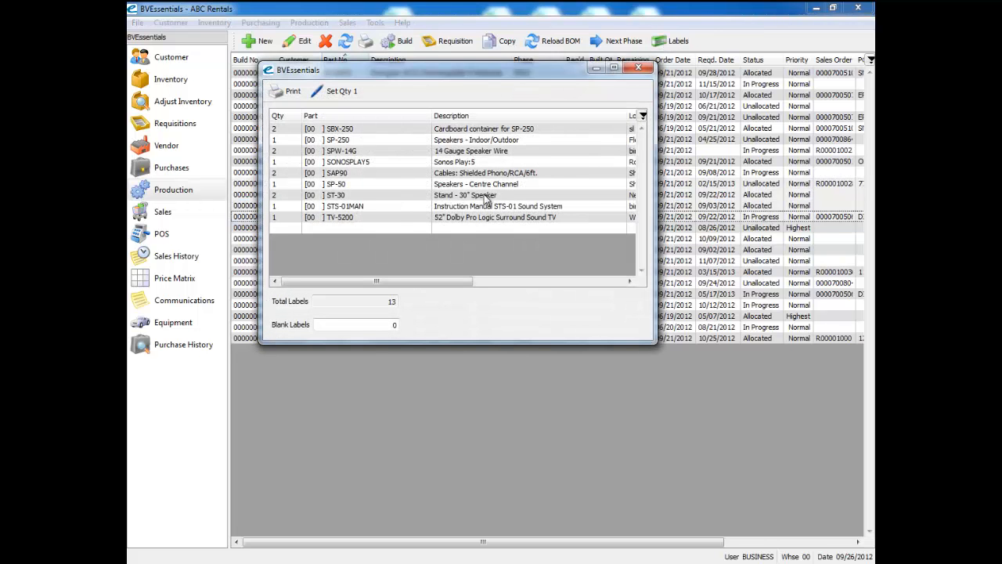
click(639, 68)
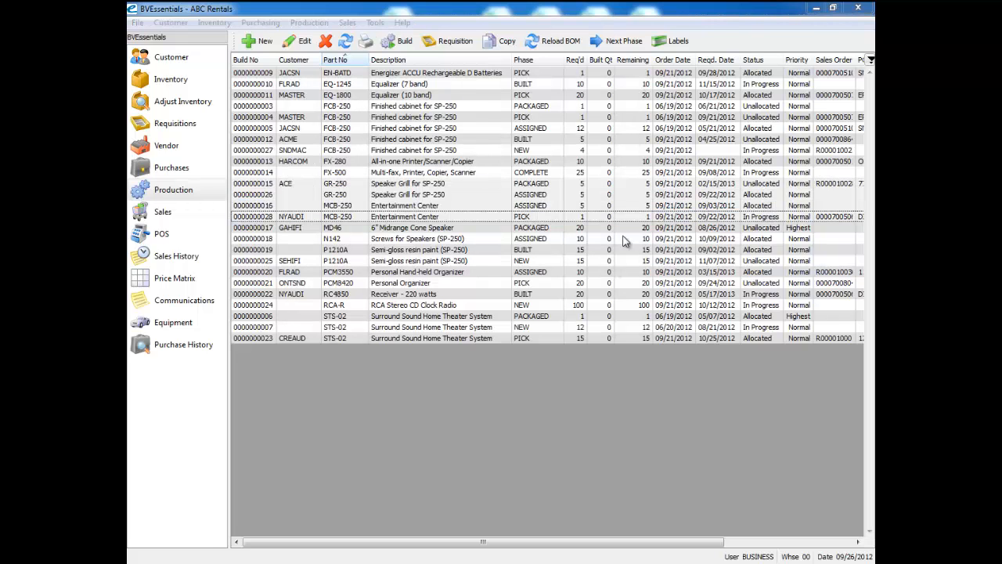
Step: Sort the production list by Build No, widen the Build No column, then sort by Customer and Part No
click(260, 66)
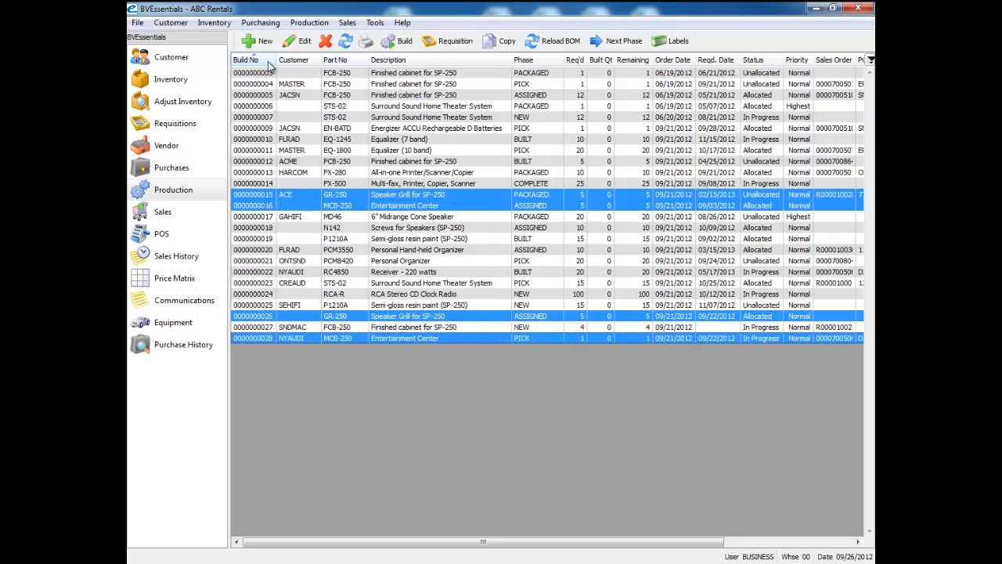
drag(276, 61, 284, 61)
click(281, 95)
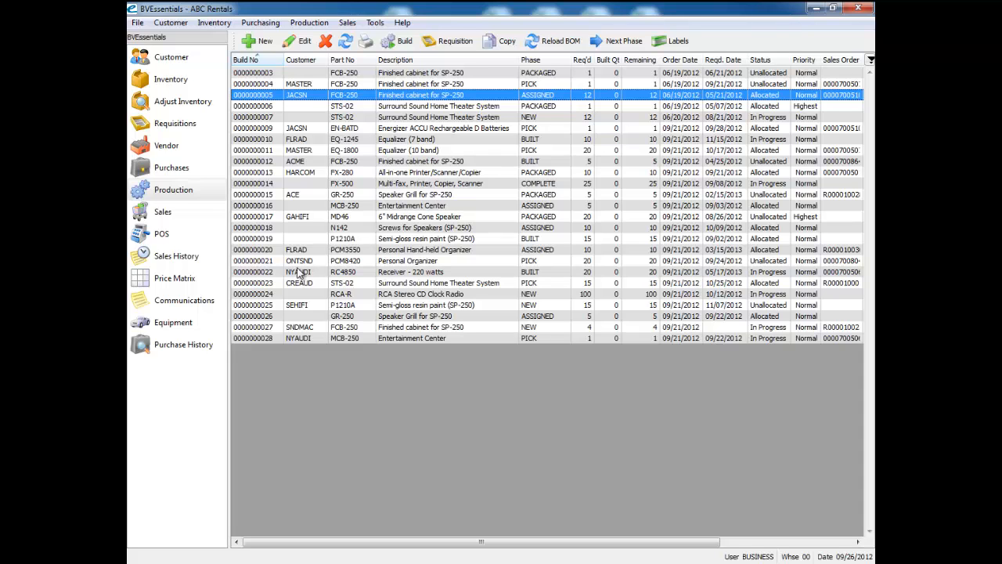
click(304, 61)
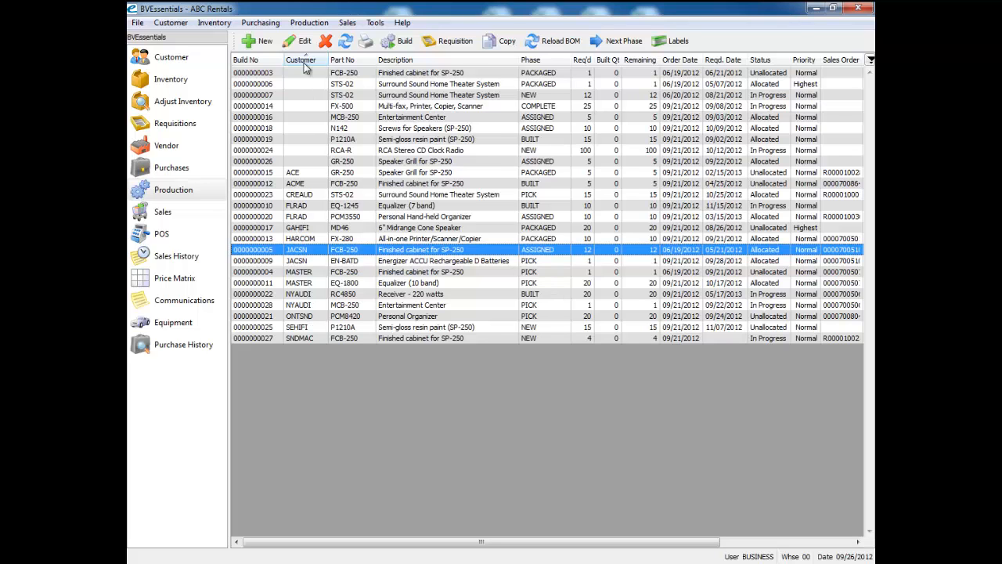
click(363, 62)
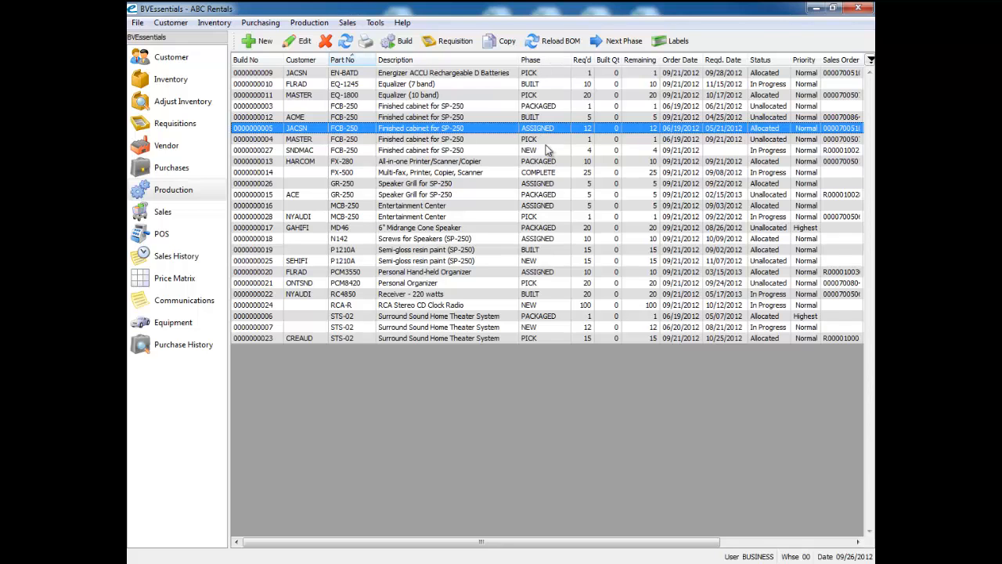
Step: Sort the production orders by Status
click(548, 184)
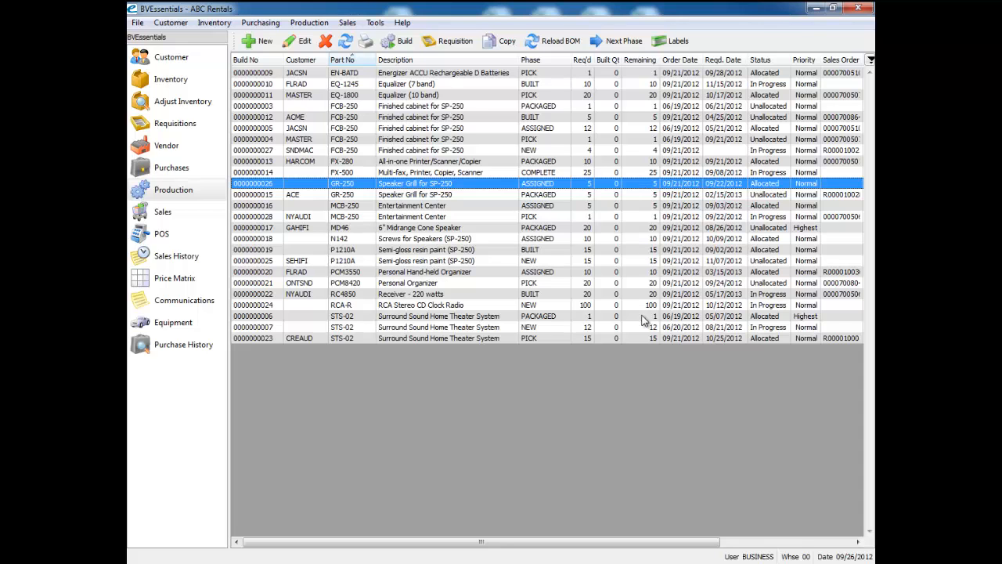
click(685, 85)
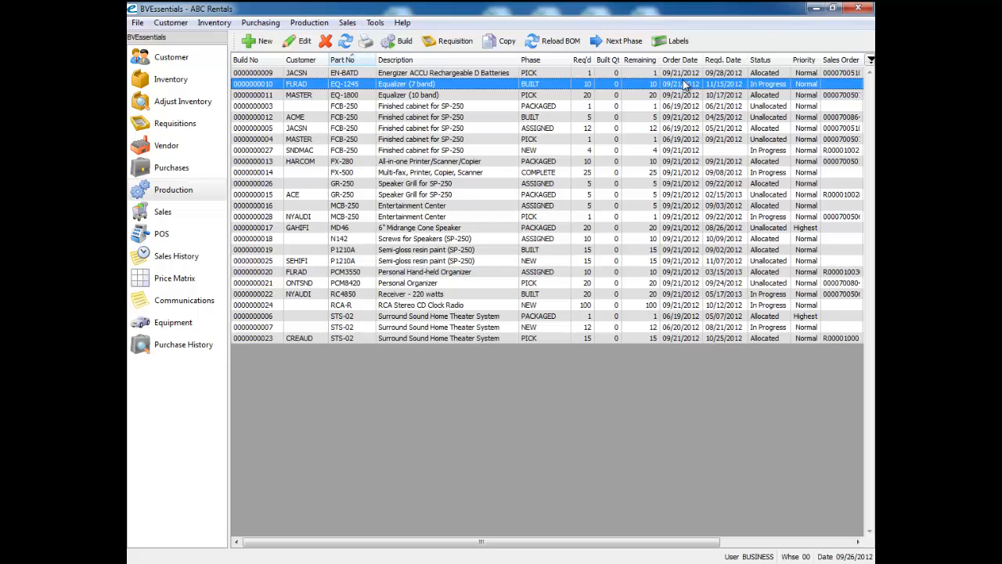
click(728, 74)
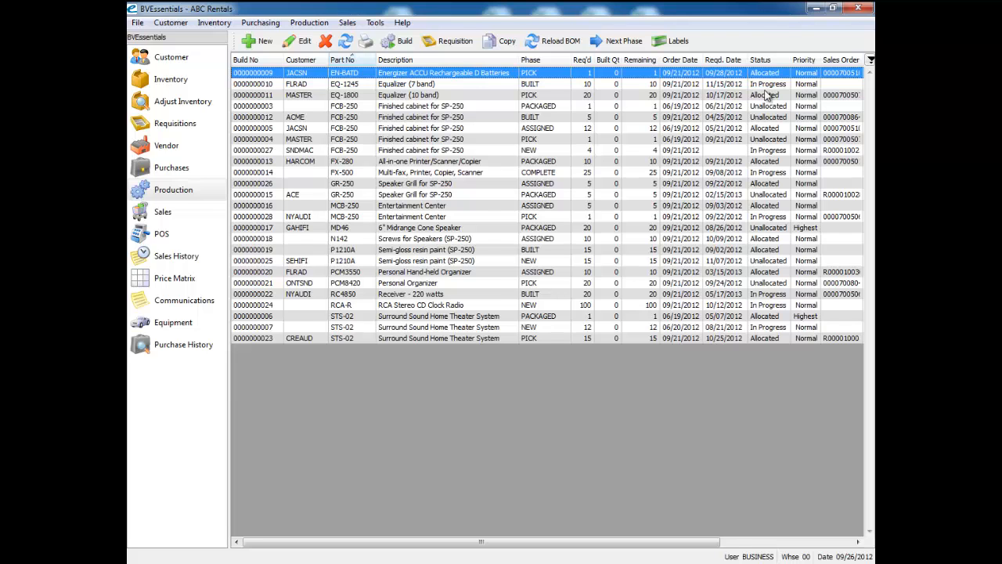
click(775, 61)
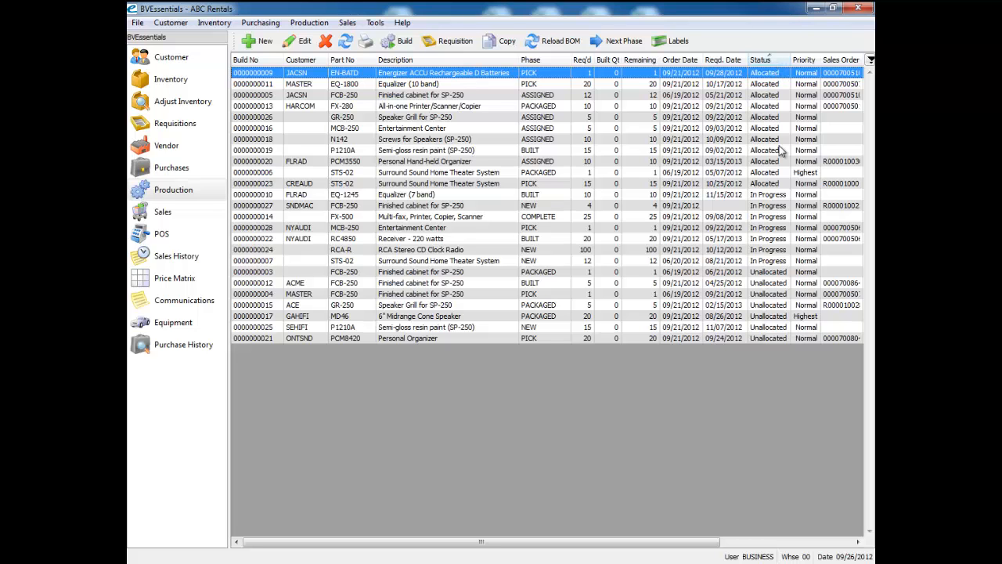
click(768, 195)
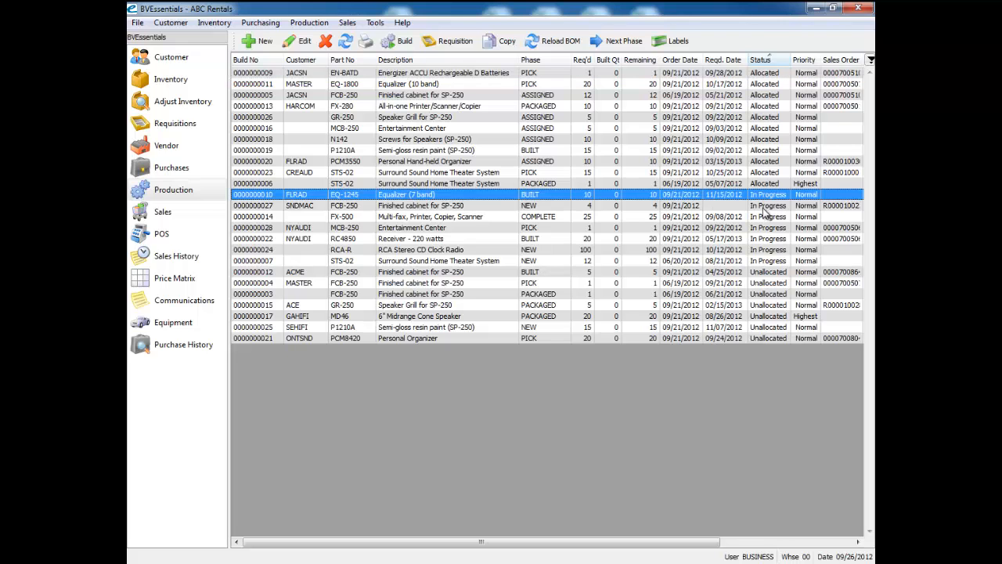
click(761, 273)
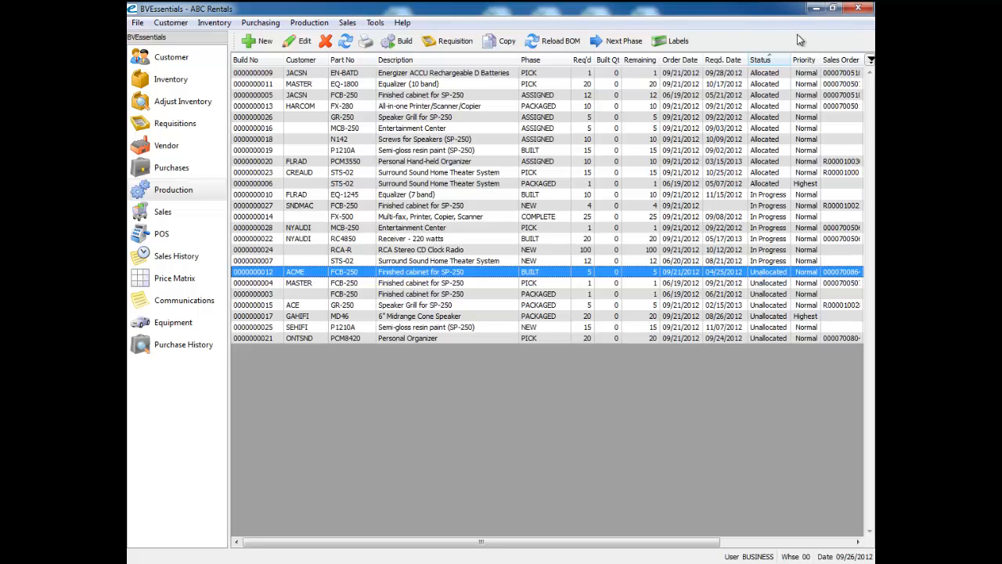
Step: Widen the Sales Order No column so the full sales order numbers show
drag(703, 541, 831, 541)
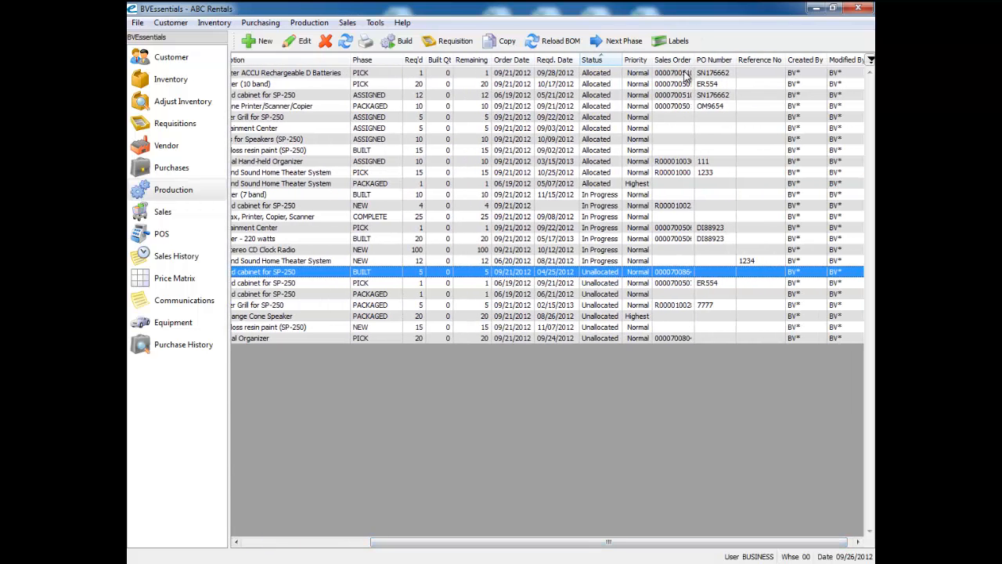
click(684, 73)
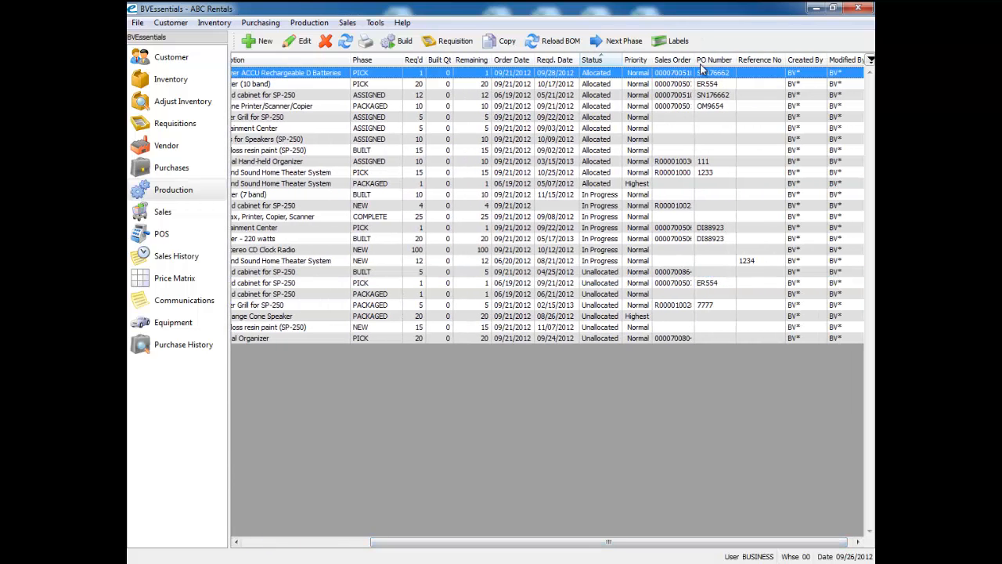
drag(696, 60, 718, 59)
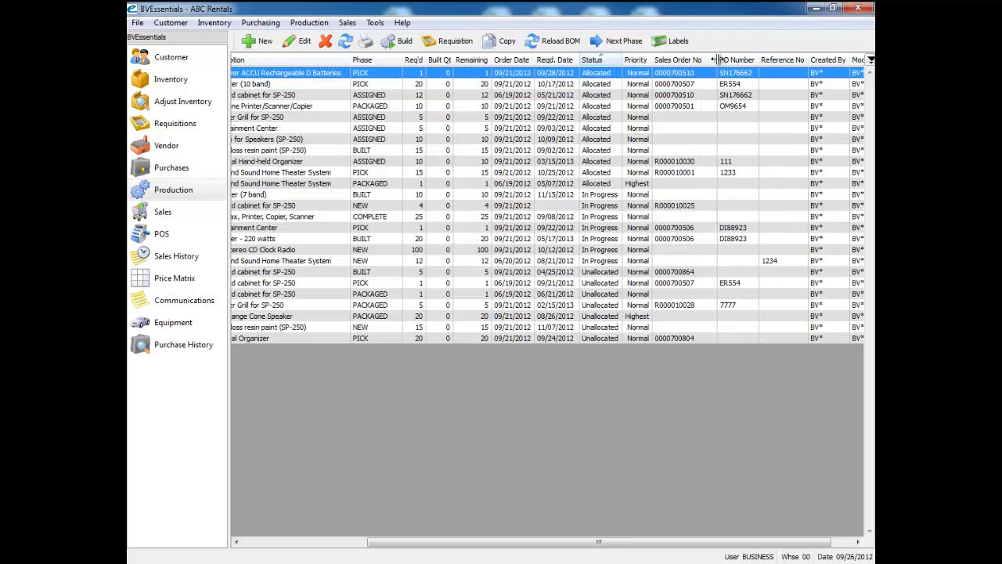
click(683, 84)
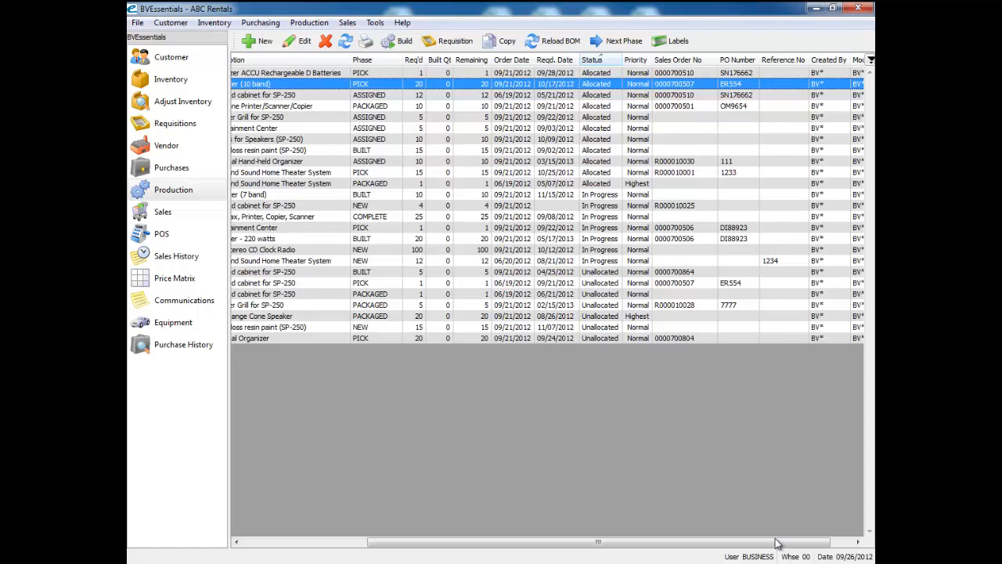
drag(780, 543, 817, 546)
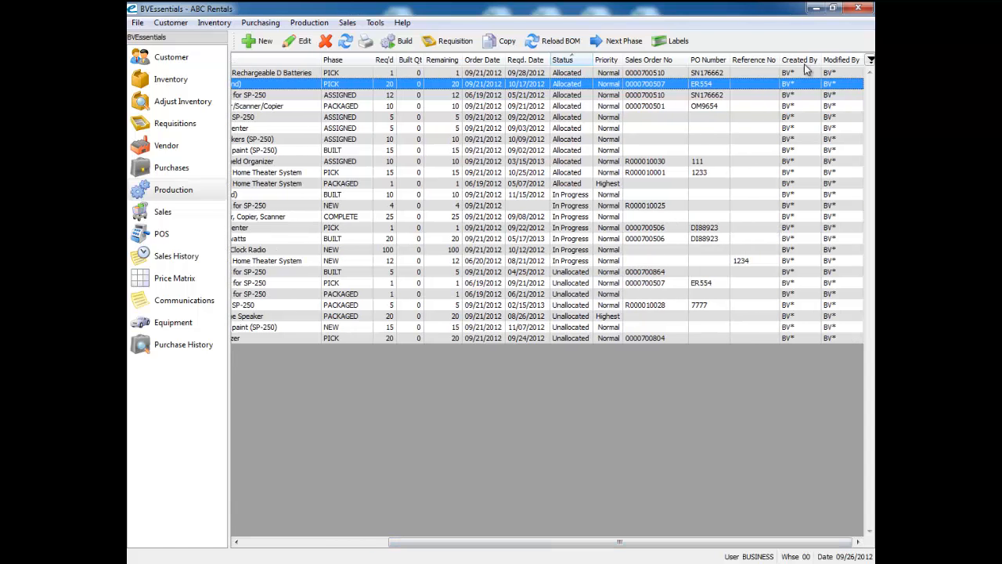